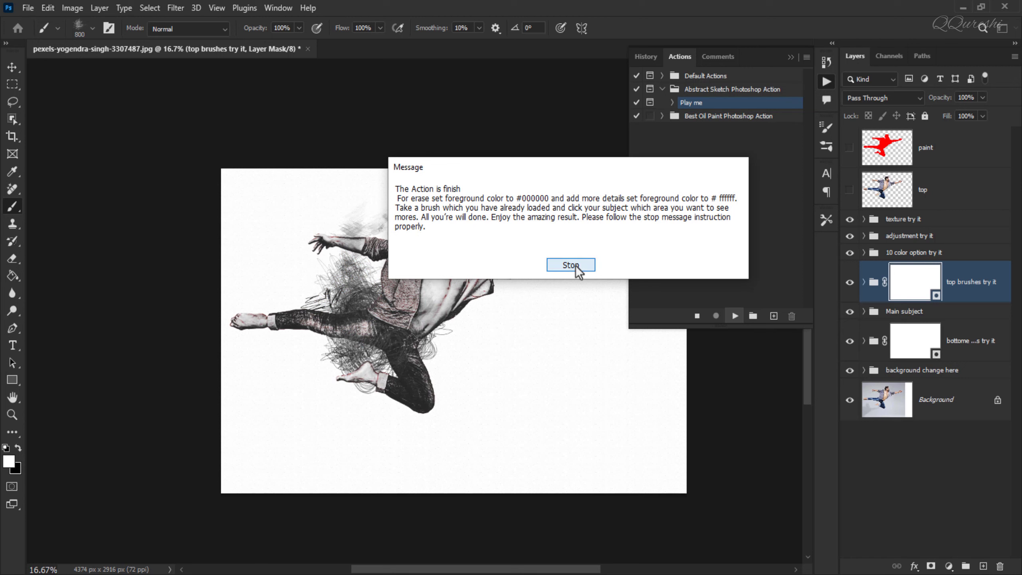
Dismiss the action's finish message and close the list of actions
click(575, 266)
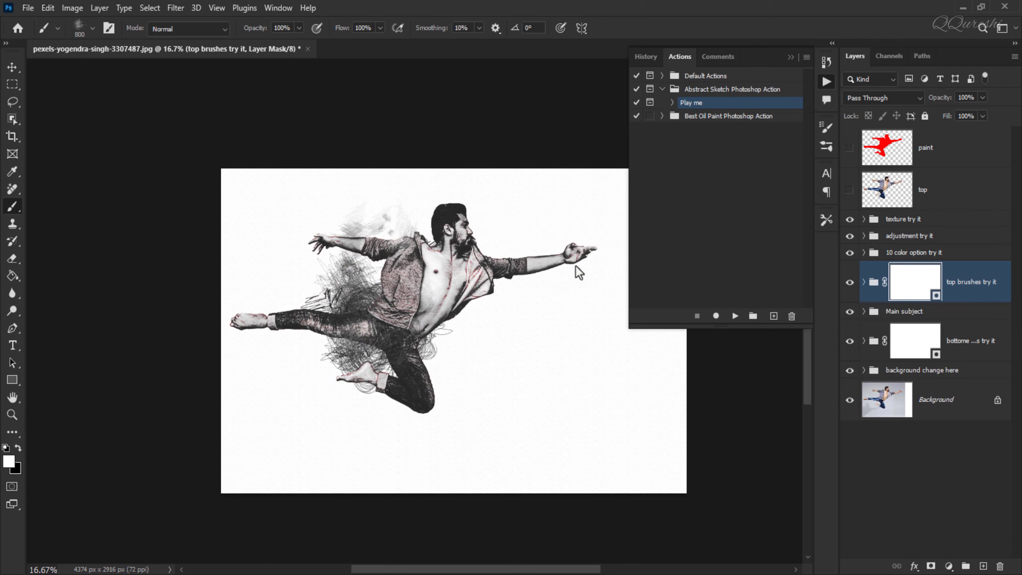
click(790, 57)
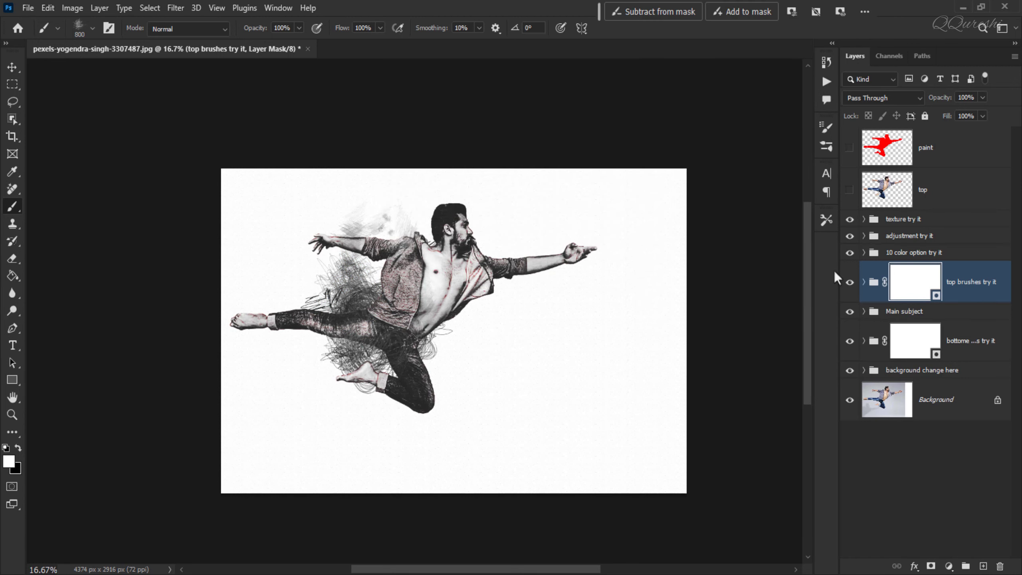
Examine the sketch brushes in the "A.S Brushes load me first" set, without picking a different brush
click(92, 28)
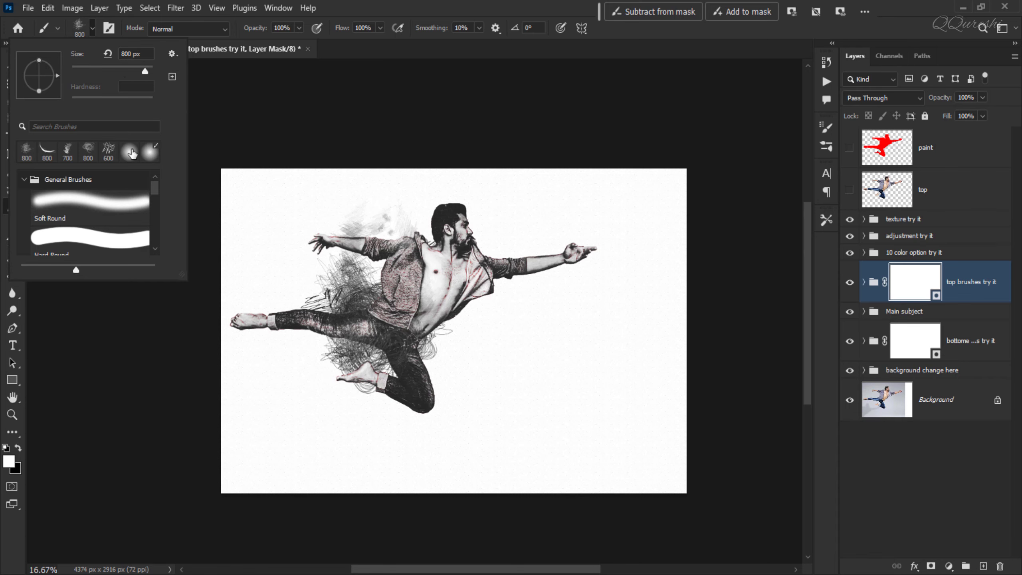
click(29, 183)
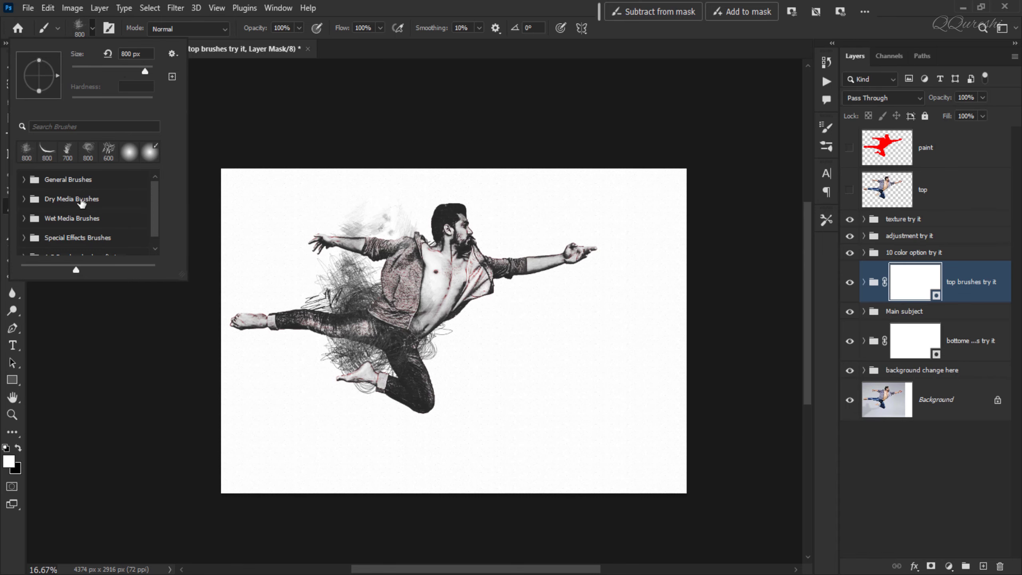
scroll(151, 221, down, 1)
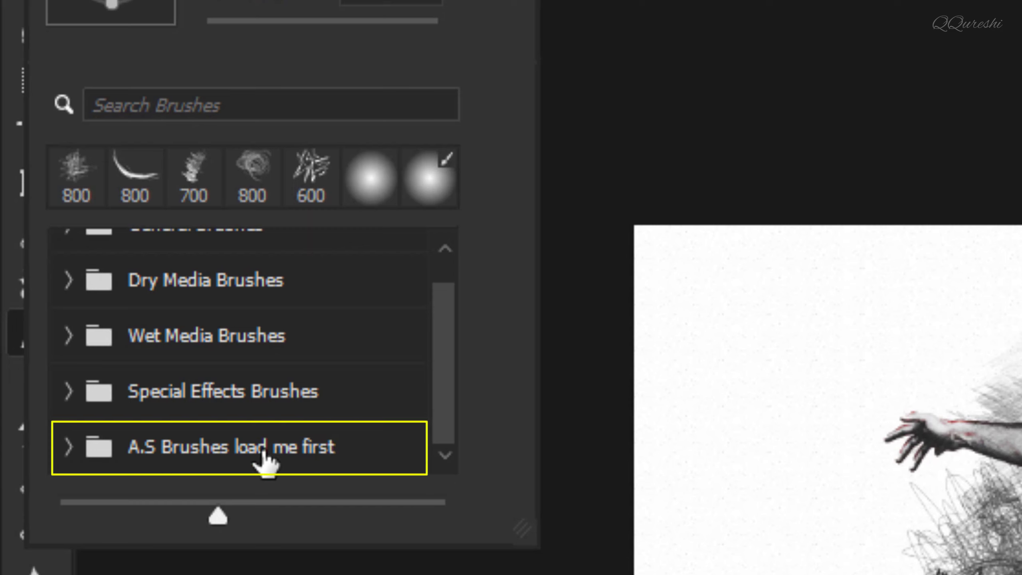
click(68, 446)
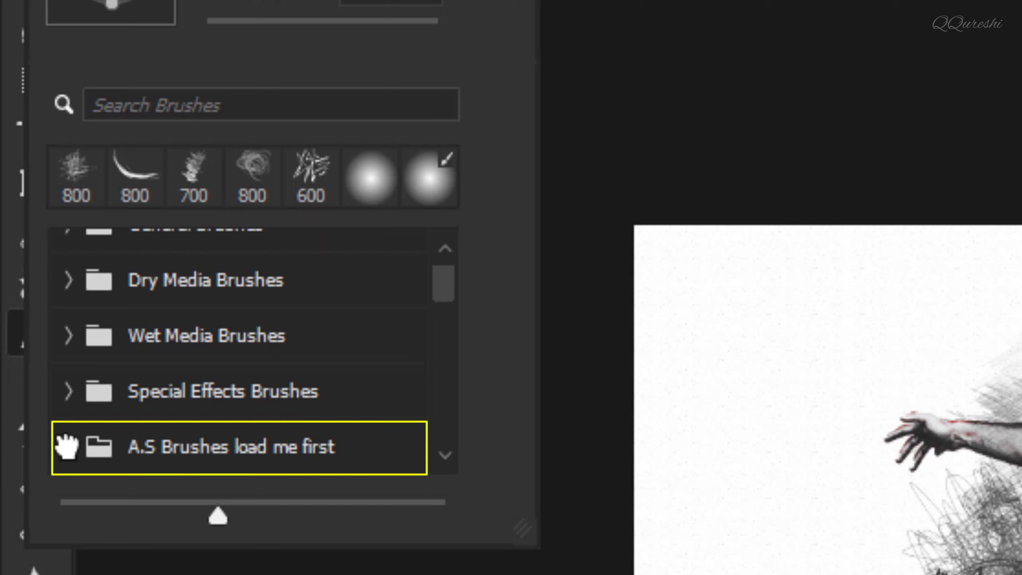
scroll(206, 346, down, 3)
scroll(207, 345, down, 5)
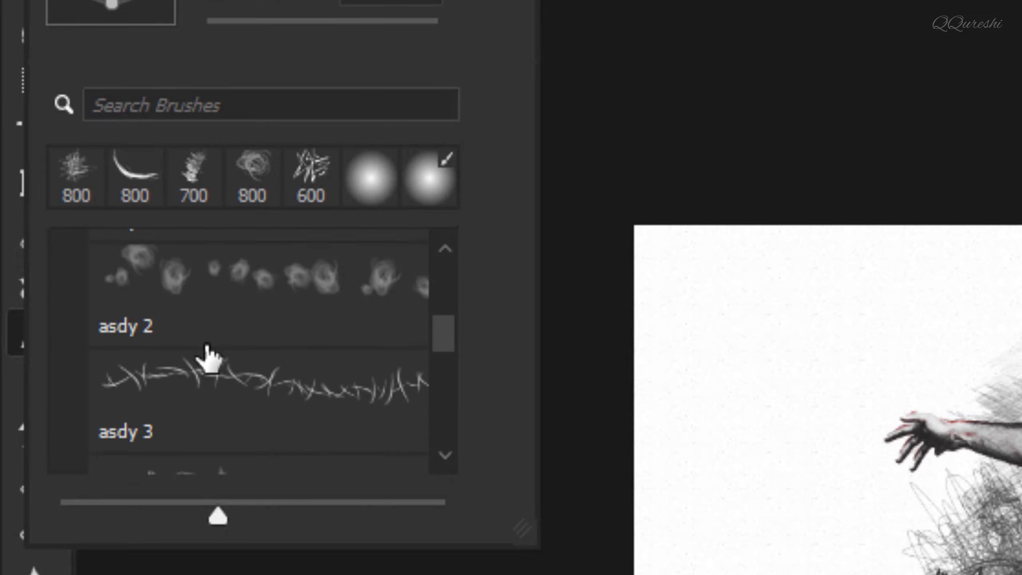
scroll(206, 357, down, 6)
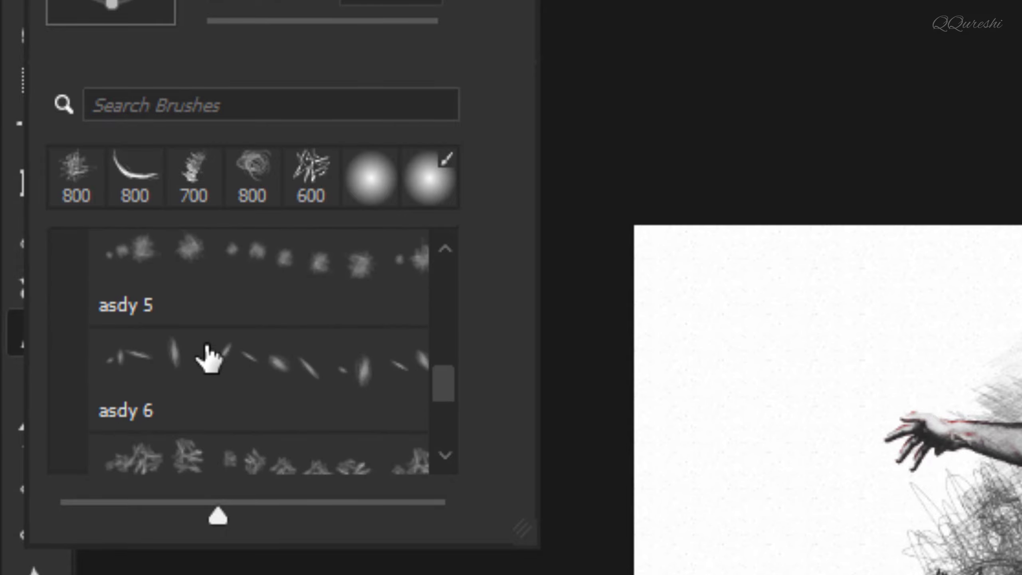
scroll(207, 357, down, 2)
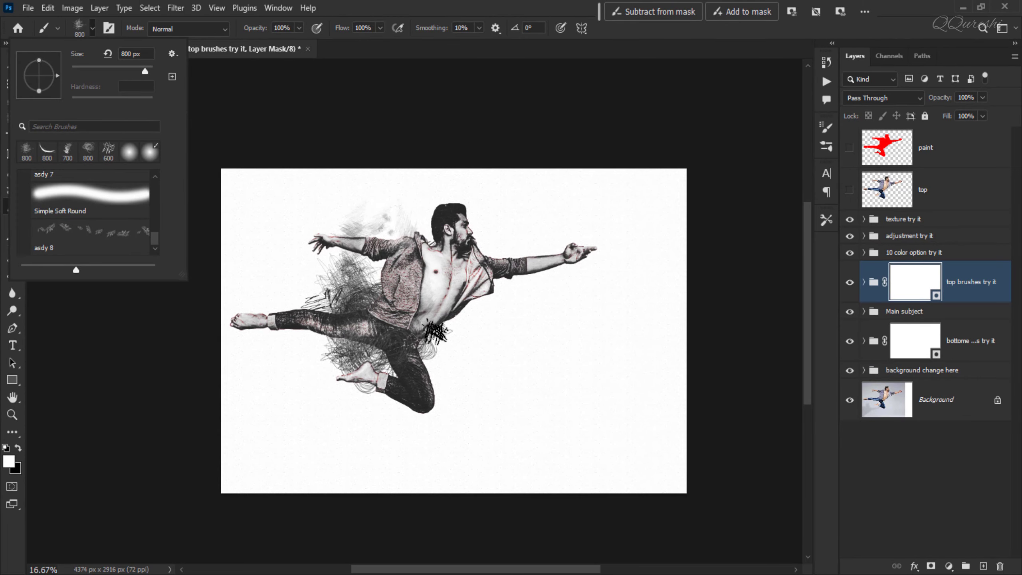
scroll(463, 339, up, 3)
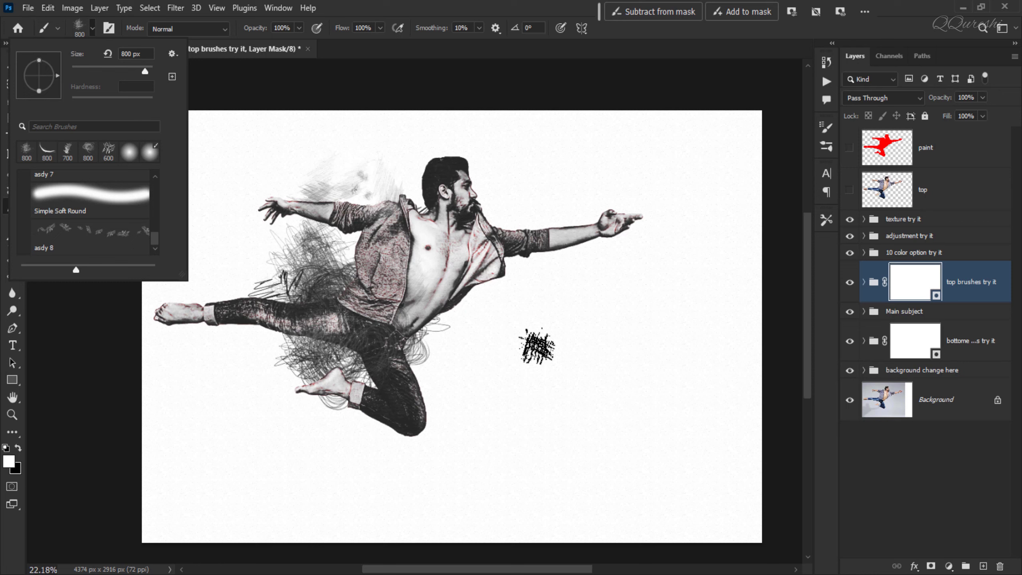
key(Escape)
Enlarge the current sketch brush to 1900 px
key(bracketright)
key(bracketright)
key(bracketright)
key(bracketright)
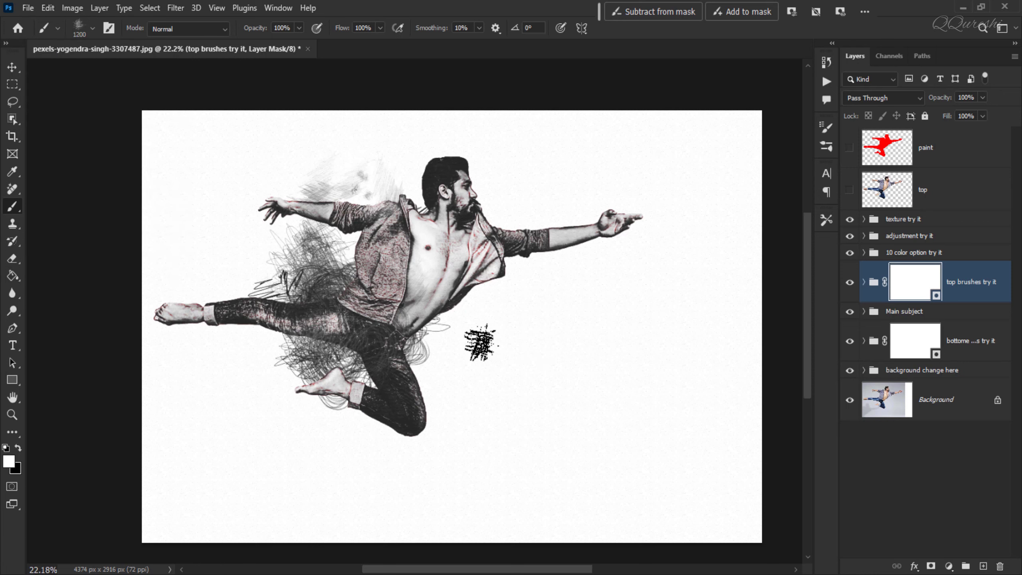
key(bracketright)
key(bracketright)
key(bracketright)
key(bracketright)
key(bracketright)
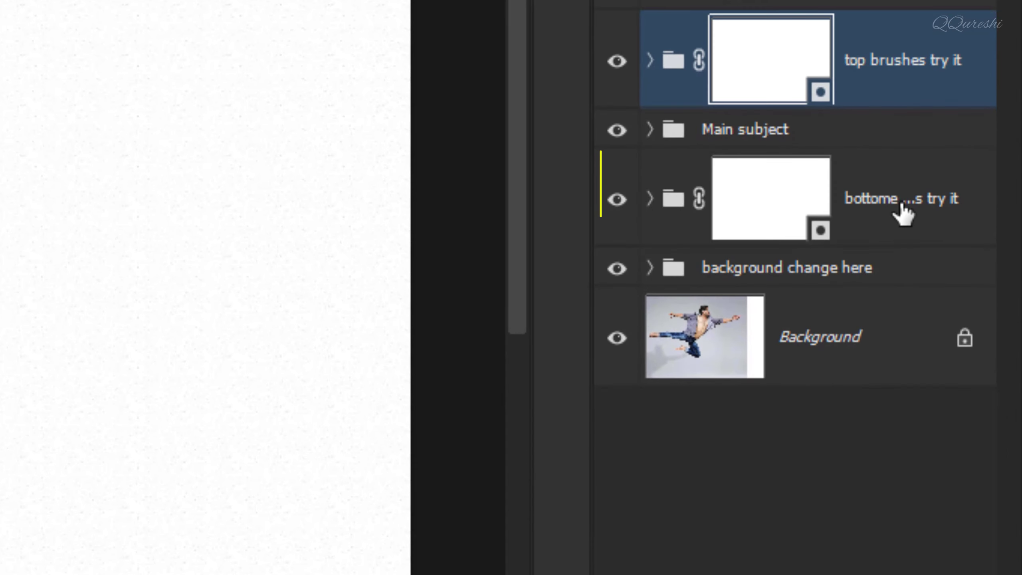
Select the "bottome brushes try it" group and switch its visibility off and on to check its effect
click(902, 207)
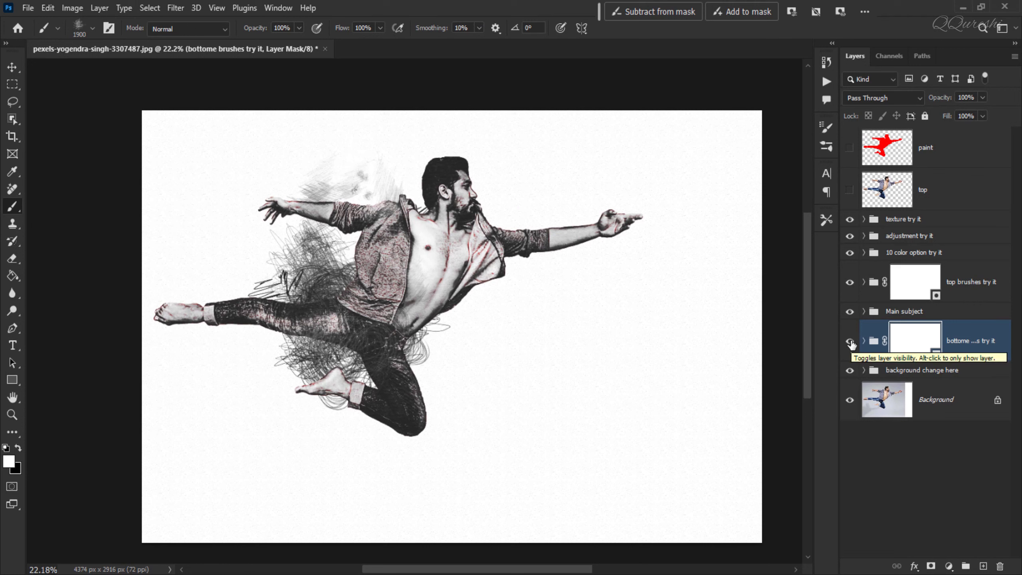
click(850, 341)
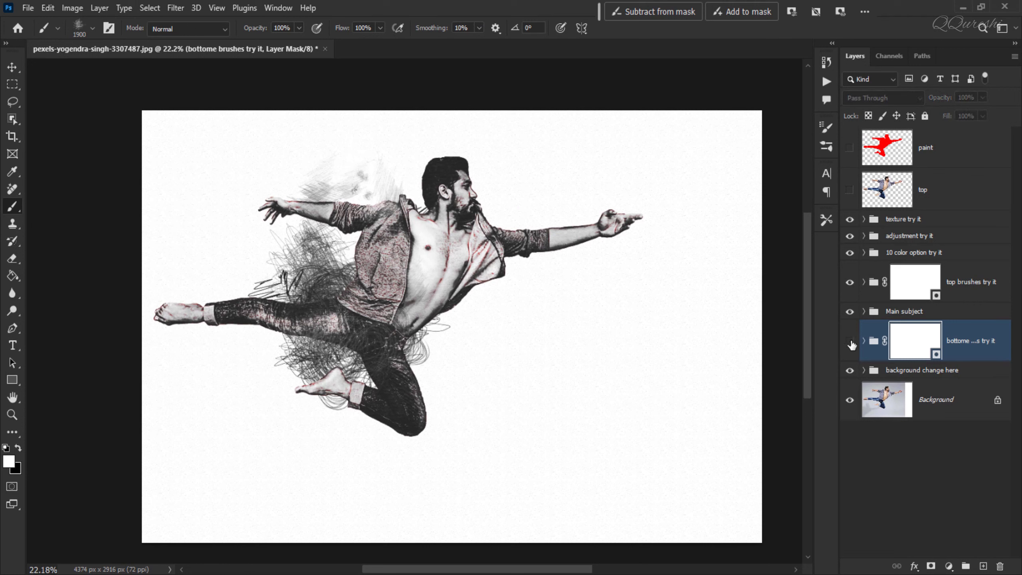
click(850, 341)
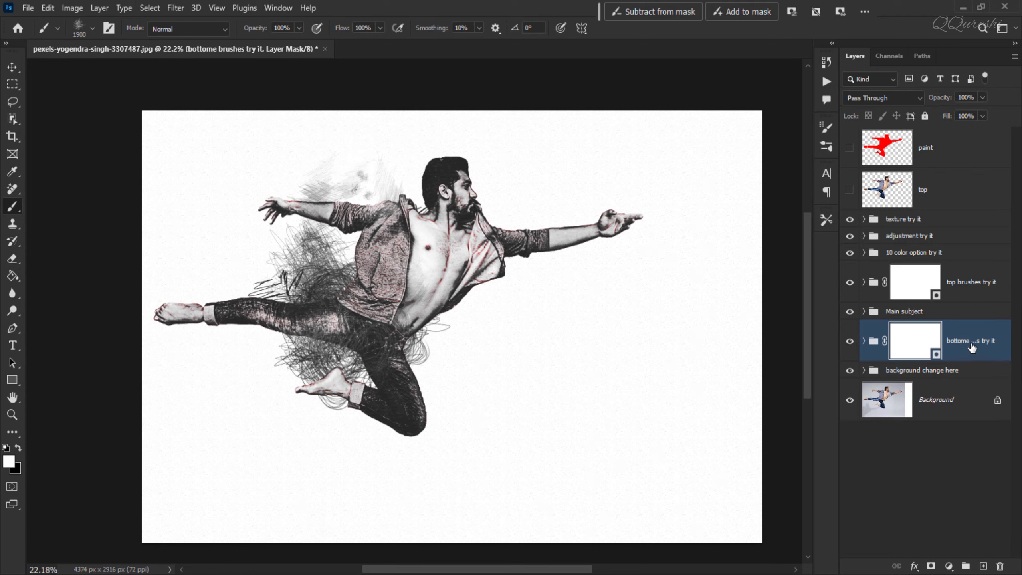
Duplicate the "bottome brushes try it" group and convert the copy to a smart object
key(ctrl+j)
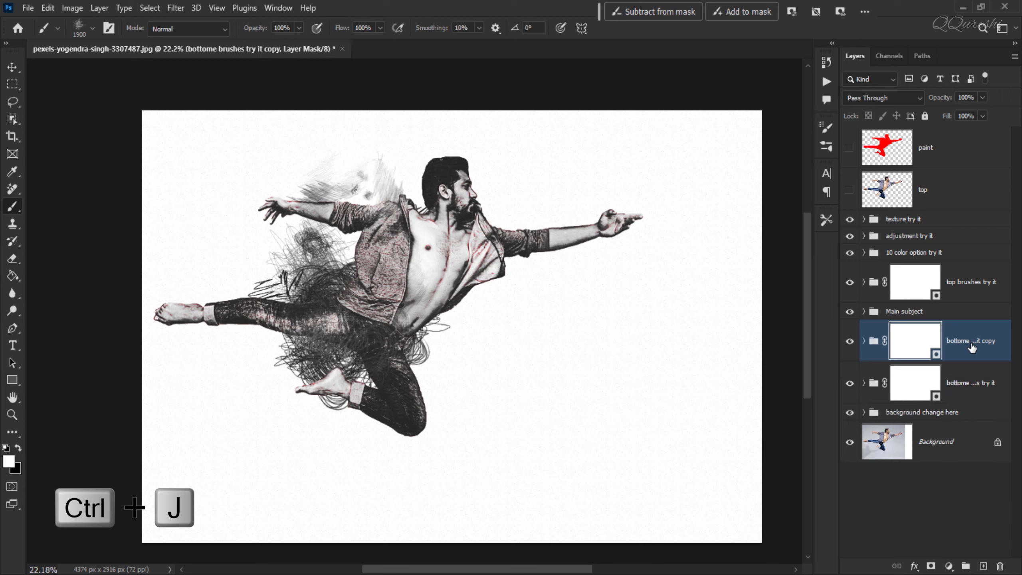
right_click(972, 347)
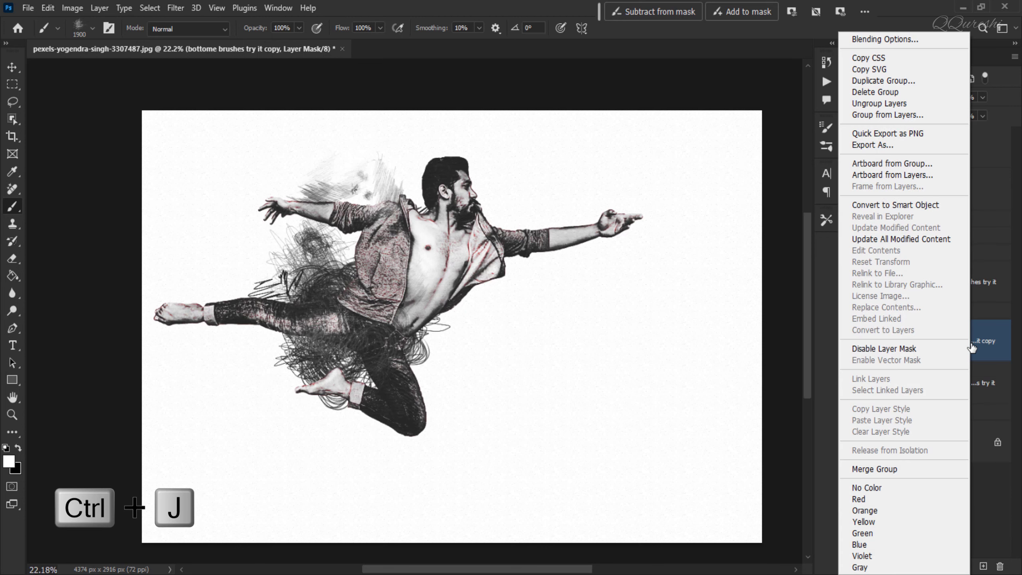
click(880, 205)
Scale the duplicated scribbles to about 119%, flip them horizontally, and place them below the man's torso and outstretched arm
key(ctrl+t)
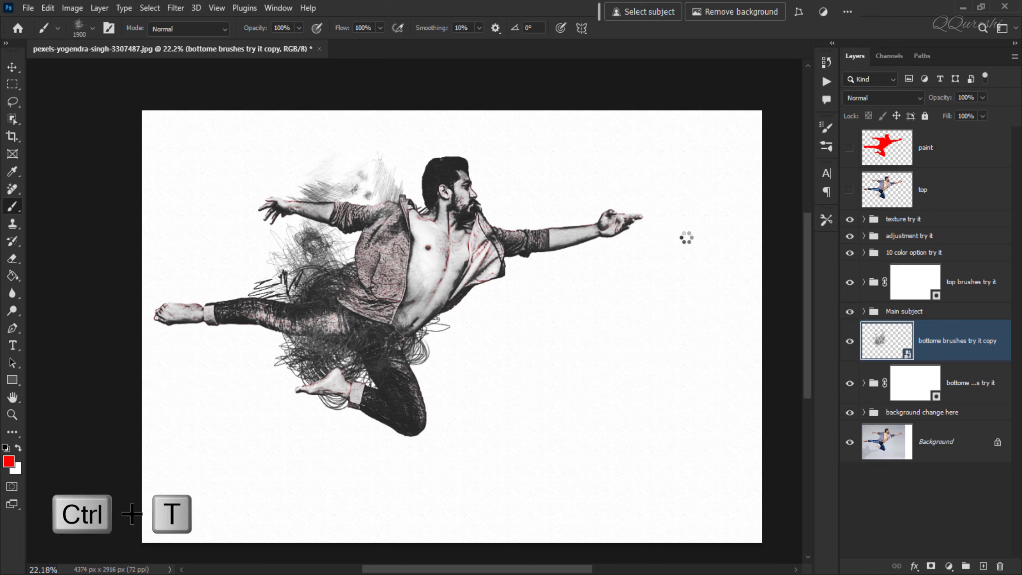
drag(641, 138, 738, 82)
mouse_move(479, 340)
mouse_down()
mouse_move(560, 348)
mouse_move(566, 367)
mouse_up()
right_click(538, 287)
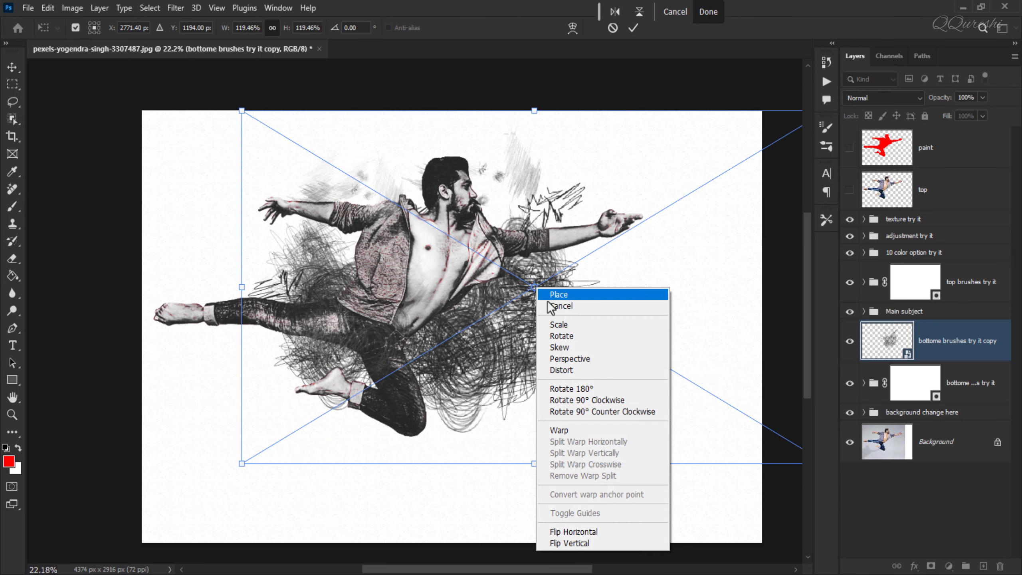
click(583, 532)
drag(592, 358, 484, 366)
key(Return)
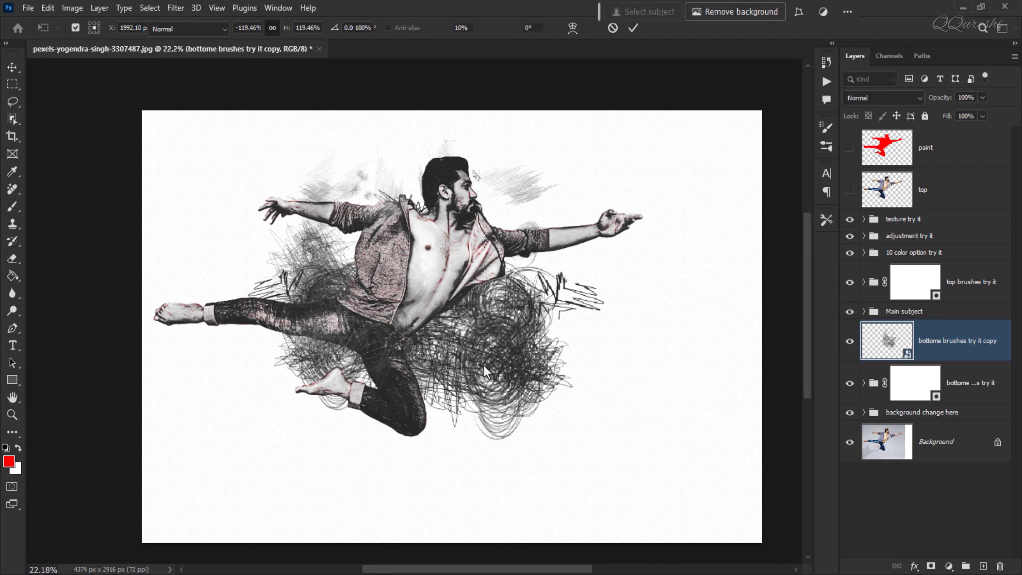
key(b)
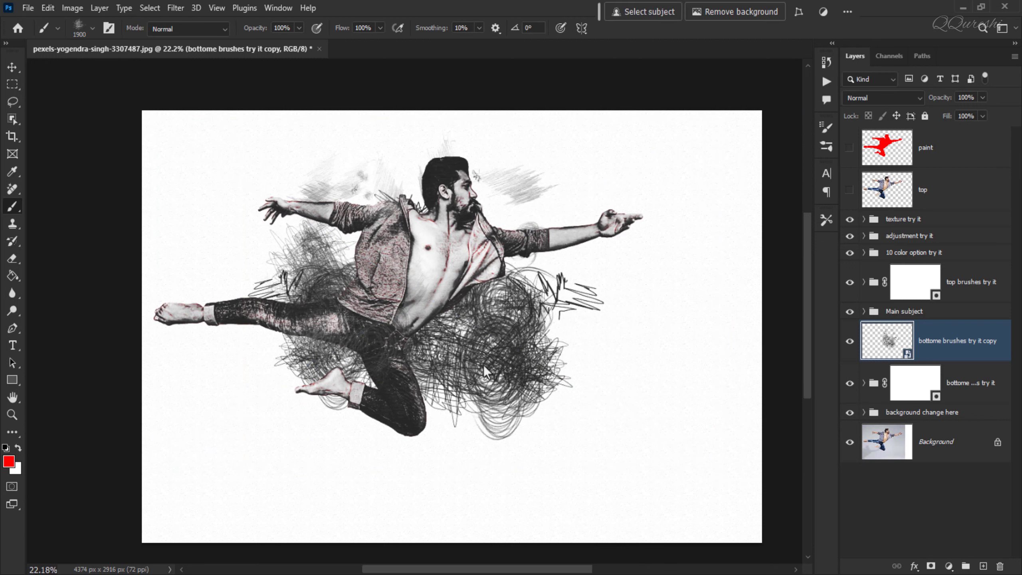
scroll(484, 366, up, 1)
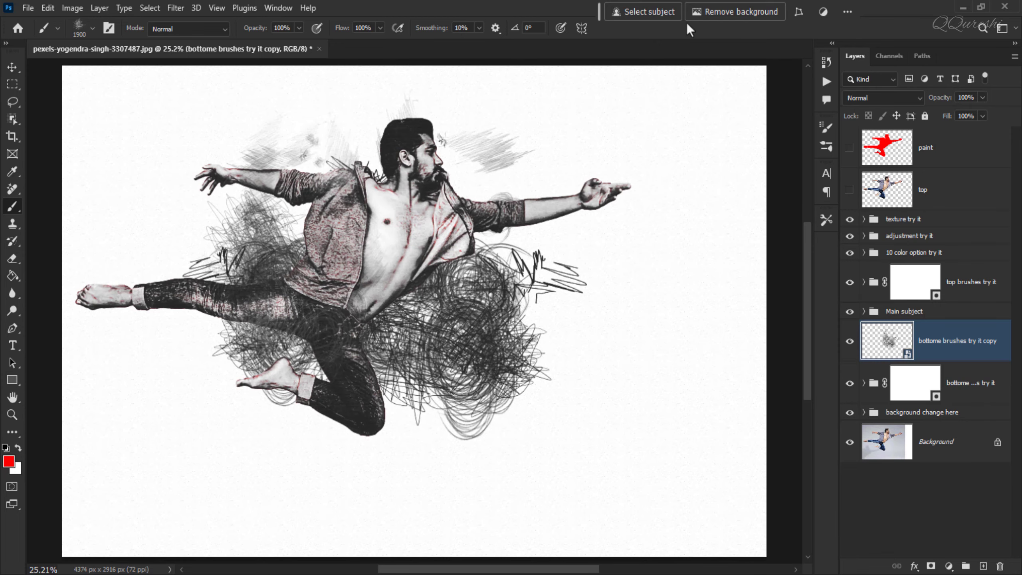
click(826, 82)
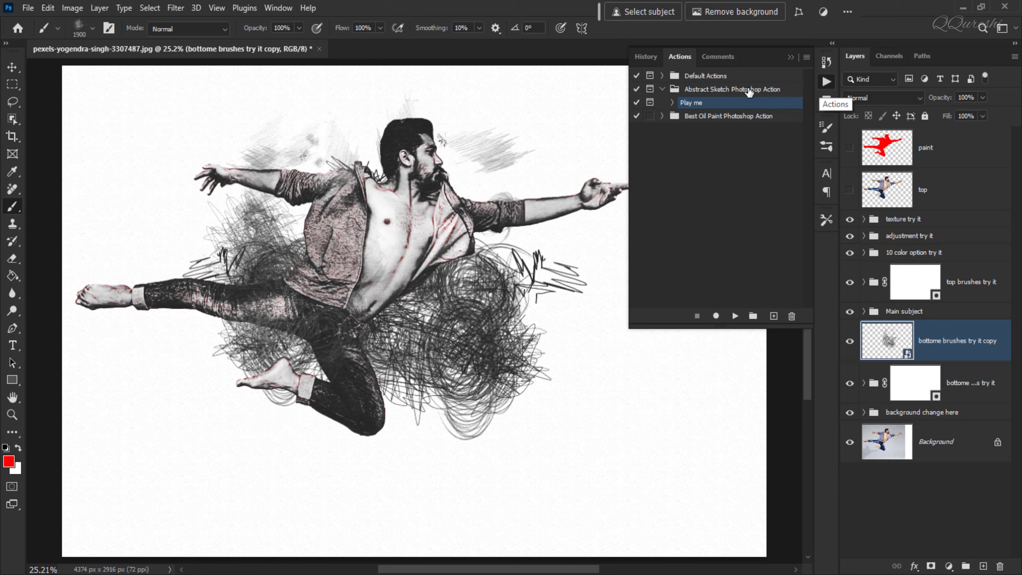
click(791, 58)
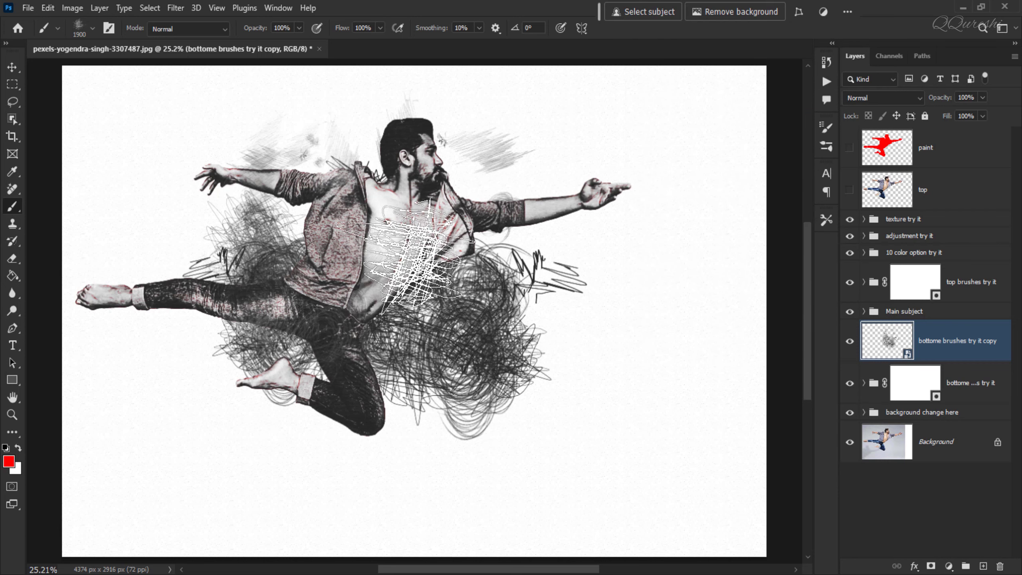
Show the "top" layer and set its blend mode to Soft Light at 50% opacity
click(849, 189)
click(926, 190)
click(871, 98)
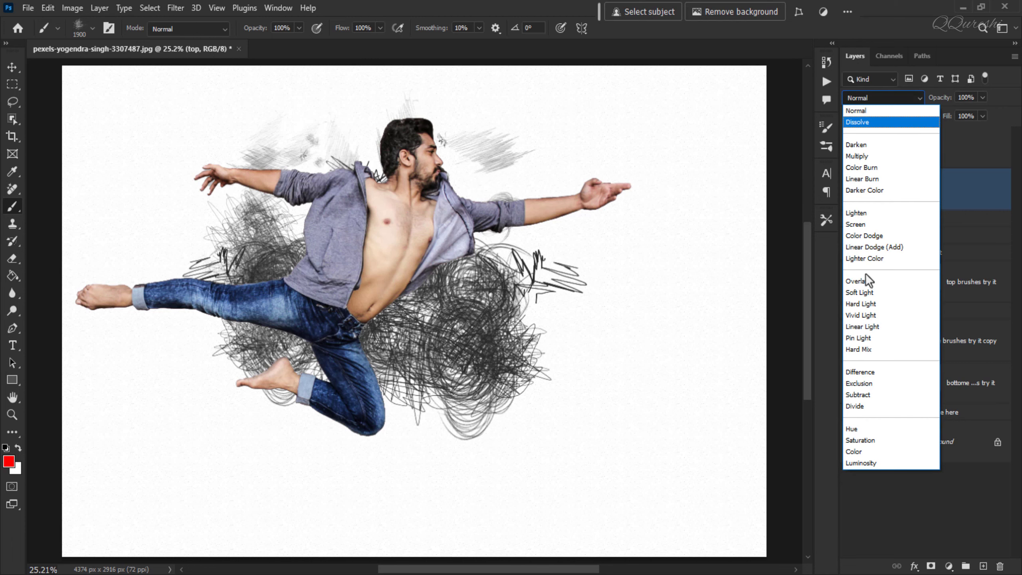
click(865, 291)
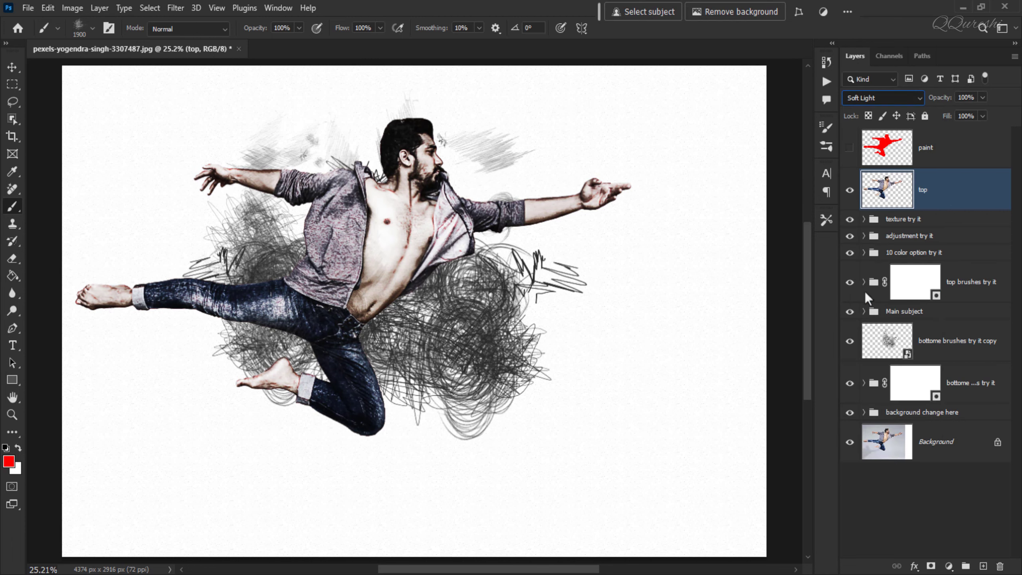
click(965, 98)
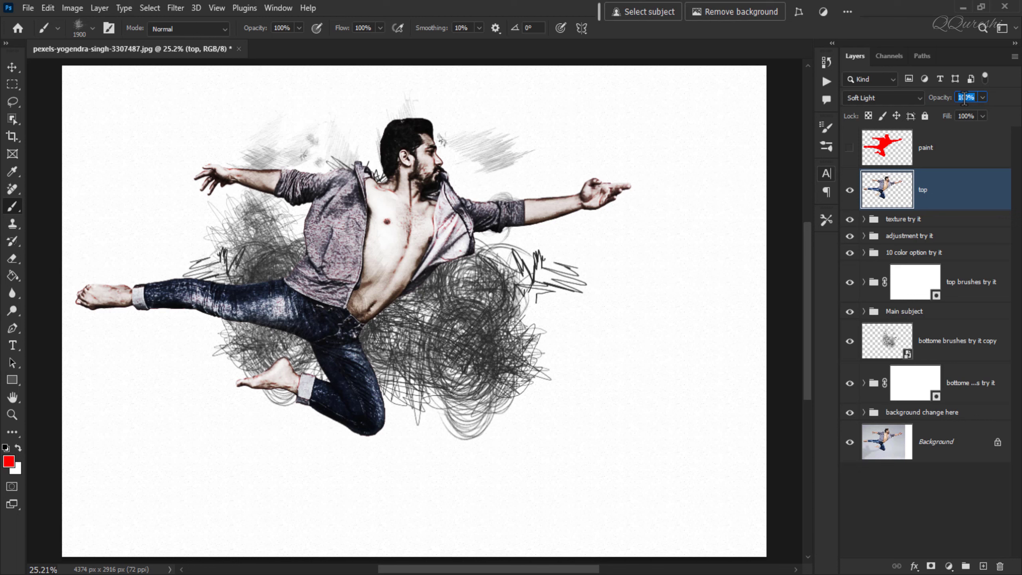
text(50)
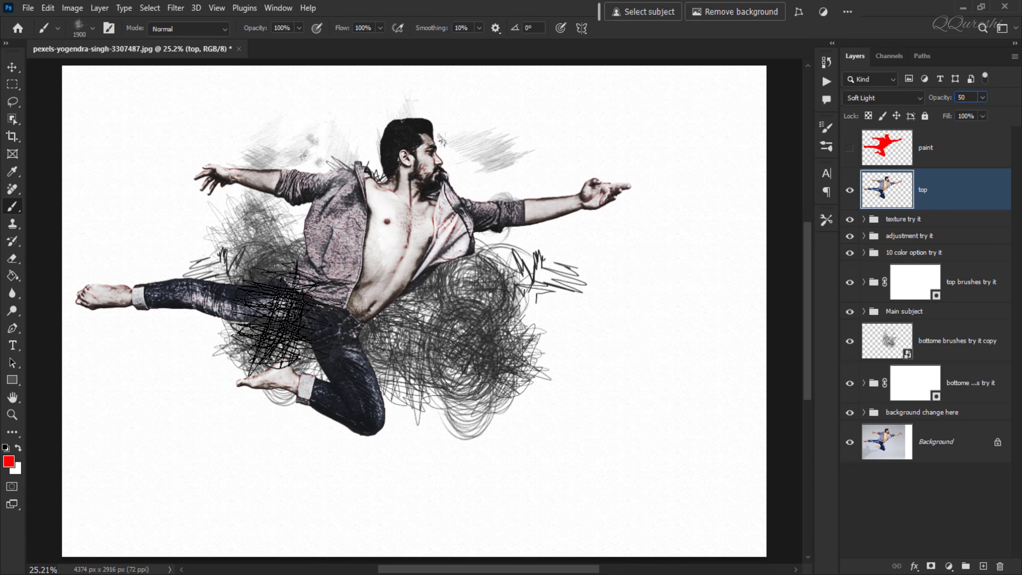
Try to move the scribbles directly on the canvas with the Move tool, and collapse the "texture try it" group
click(11, 67)
key(ctrl+minus)
key(ctrl+minus)
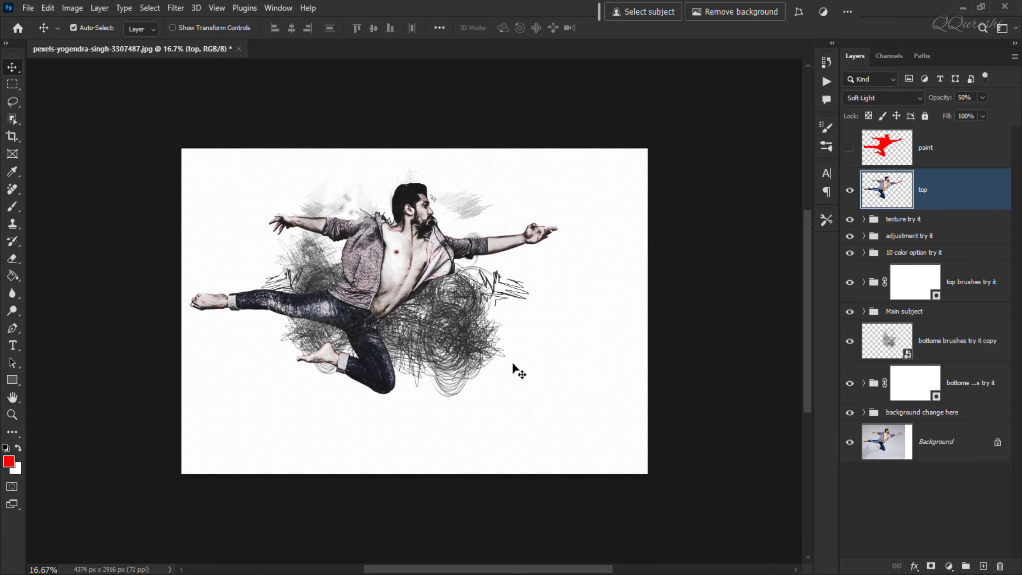
click(453, 309)
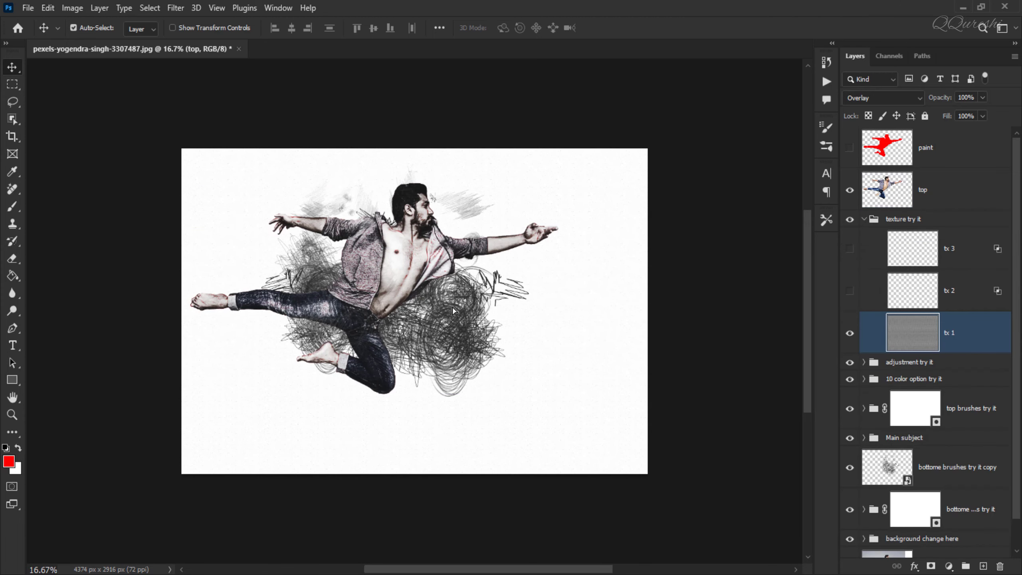
drag(453, 311, 456, 287)
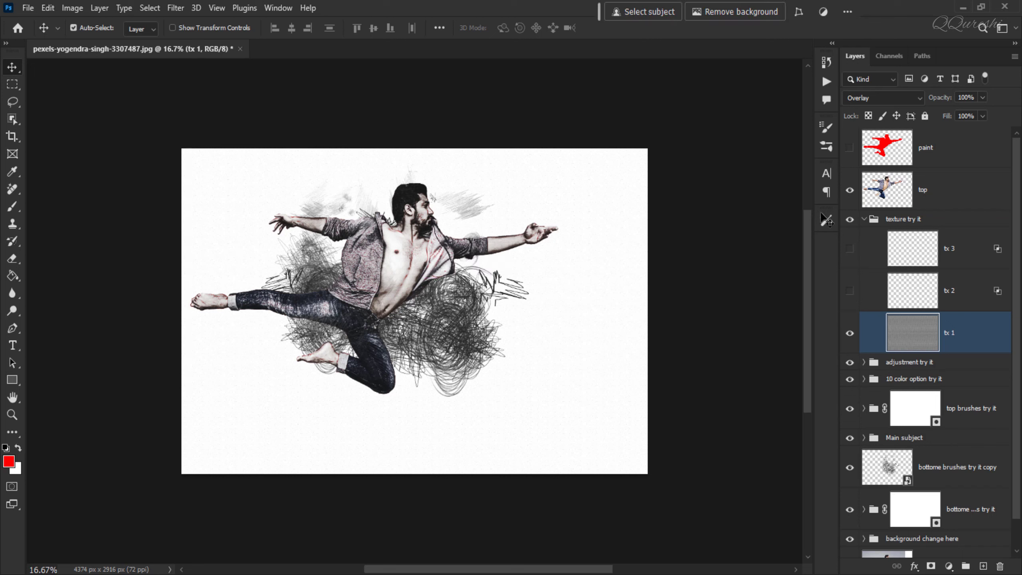
click(864, 220)
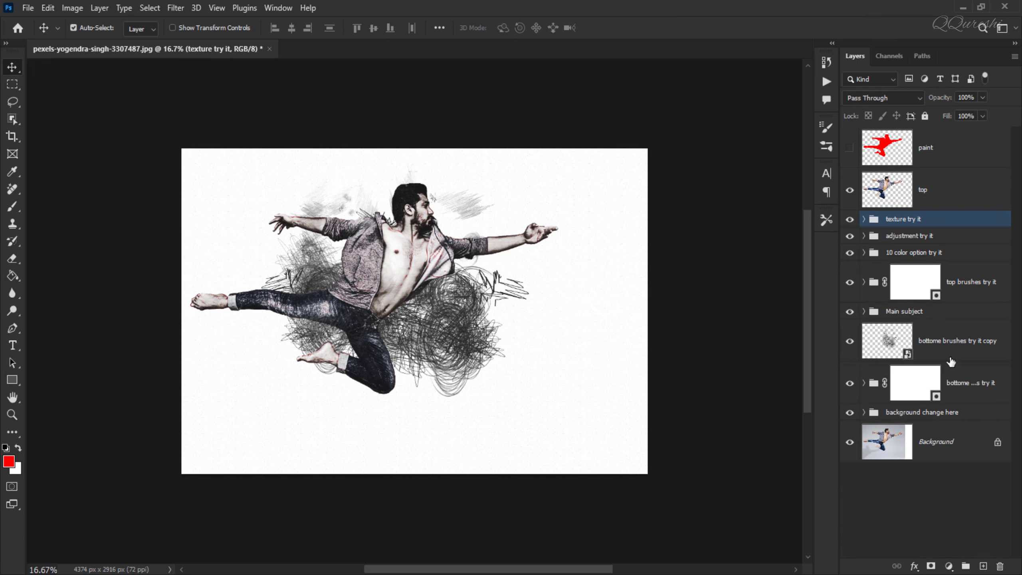
Enlarge the "bottome brushes try it copy" scribbles to about 145% and reposition them behind the man
click(928, 341)
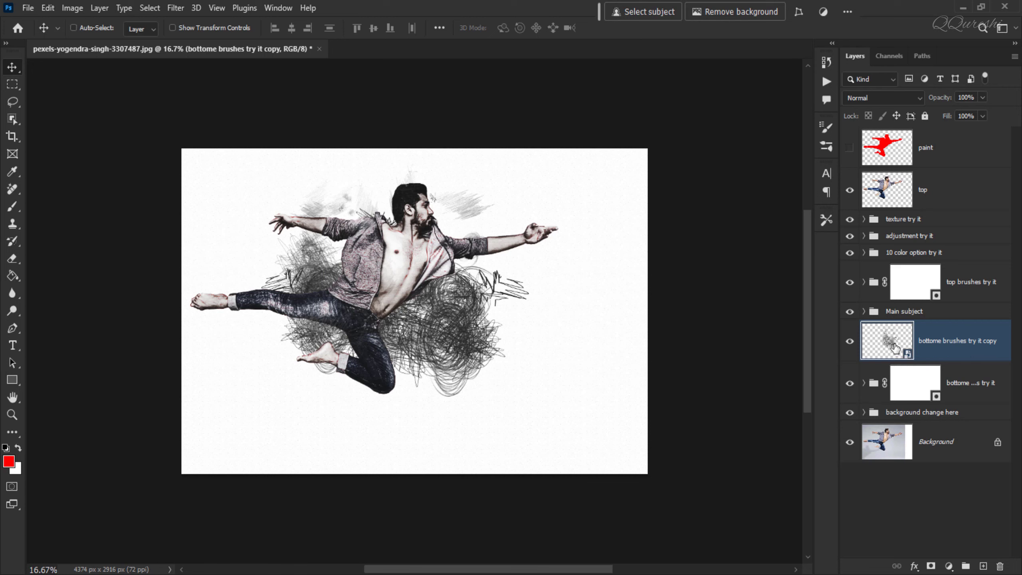
key(ctrl+t)
drag(457, 331, 433, 324)
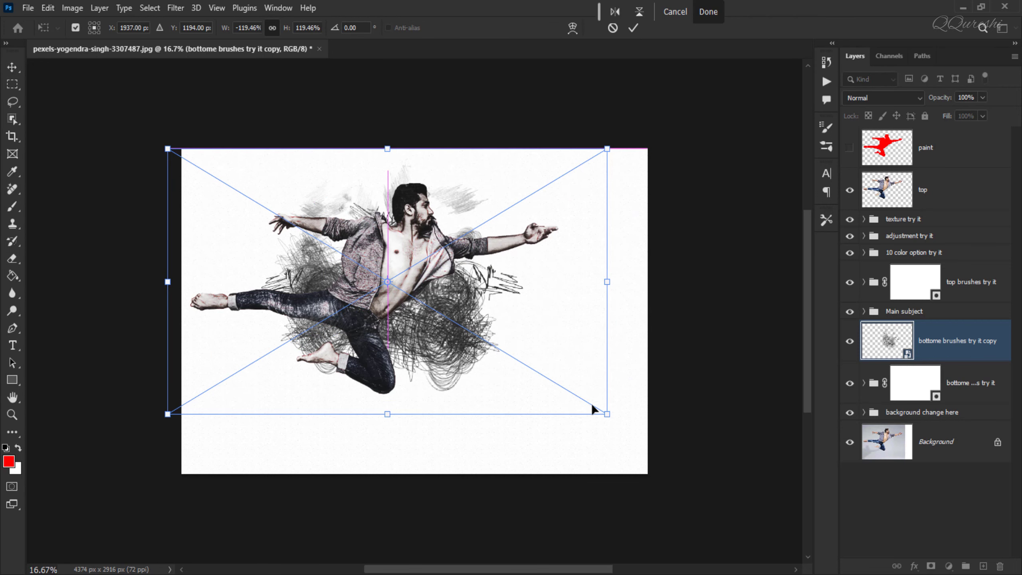
drag(608, 415, 693, 488)
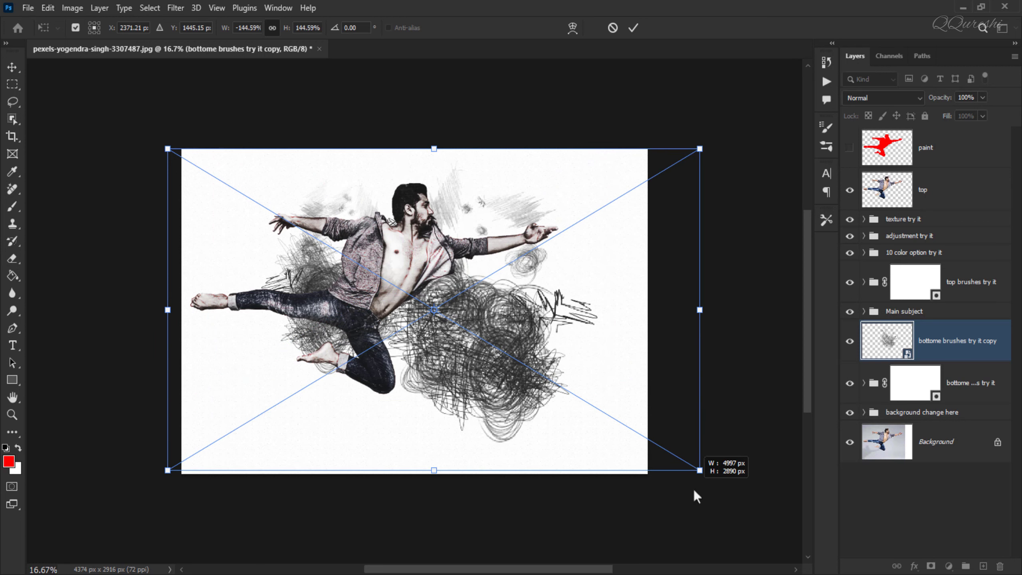
mouse_move(517, 337)
mouse_down()
mouse_move(456, 305)
mouse_move(464, 308)
mouse_up()
key(Return)
key(ctrl+0)
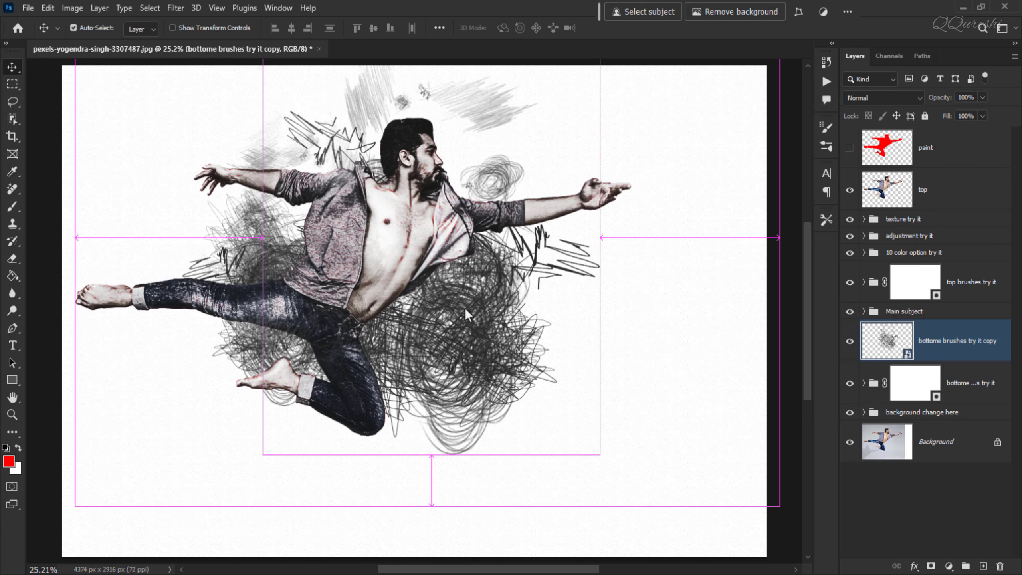